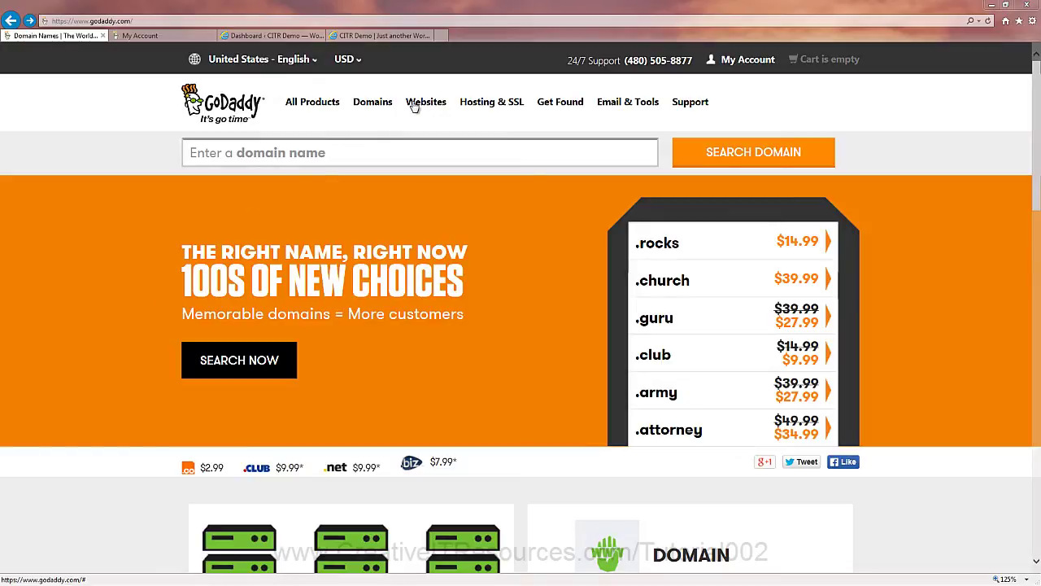
Open WordPress Hosting and scroll to the Starter $1.00, Business $9.99 and Pro $29.99 plans.
mouse_move(421, 114)
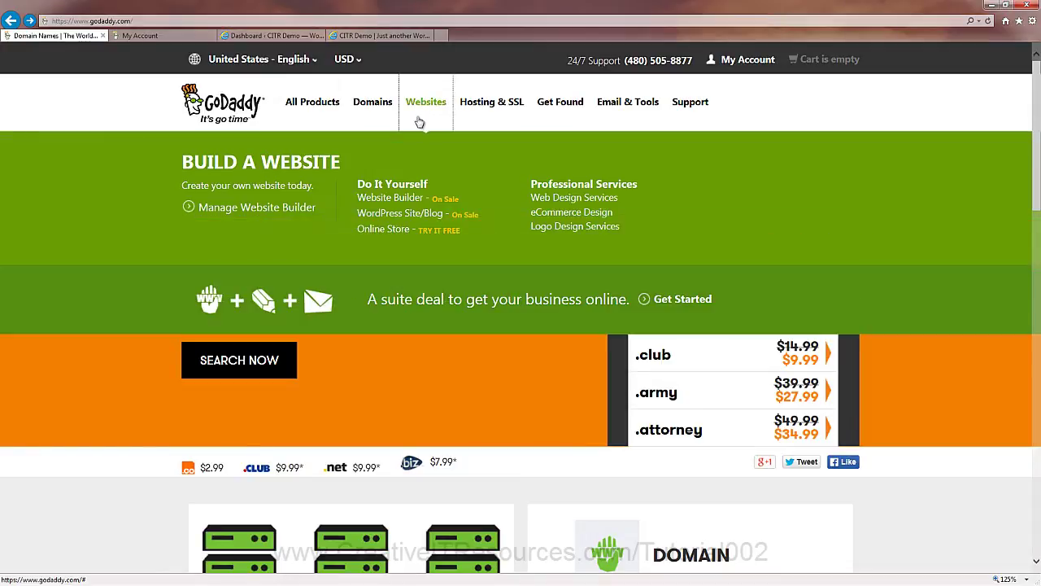
left_click(389, 216)
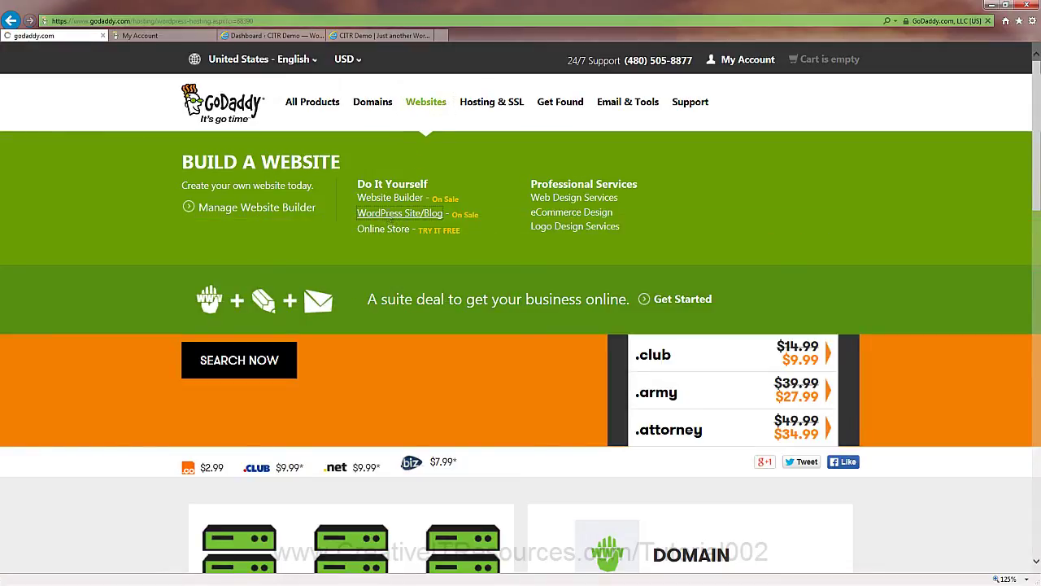
scroll(380, 341, "down", 6)
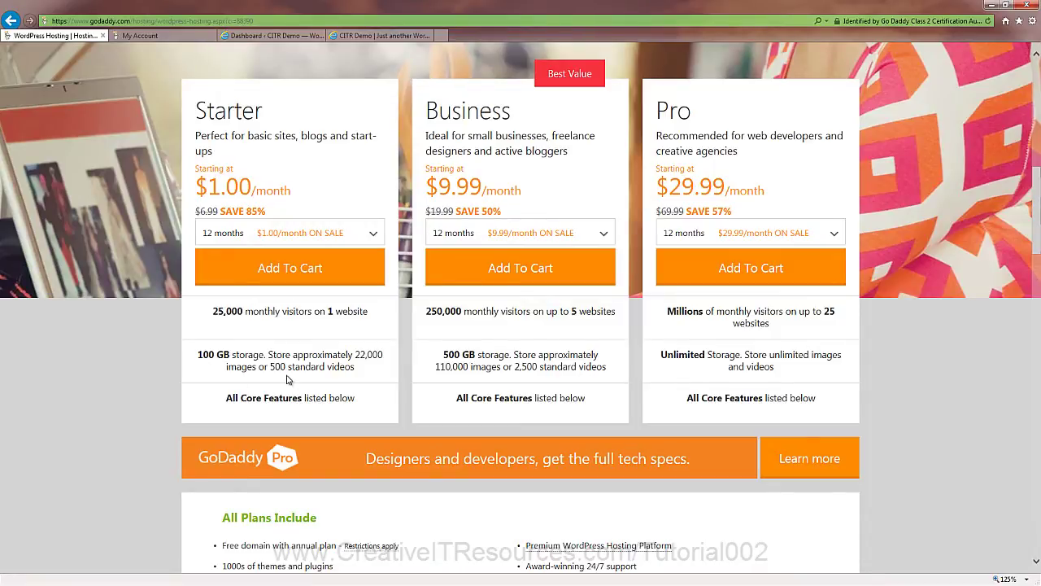
Switch to the My Account products page and expand, then collapse, the Email row.
left_click(160, 38)
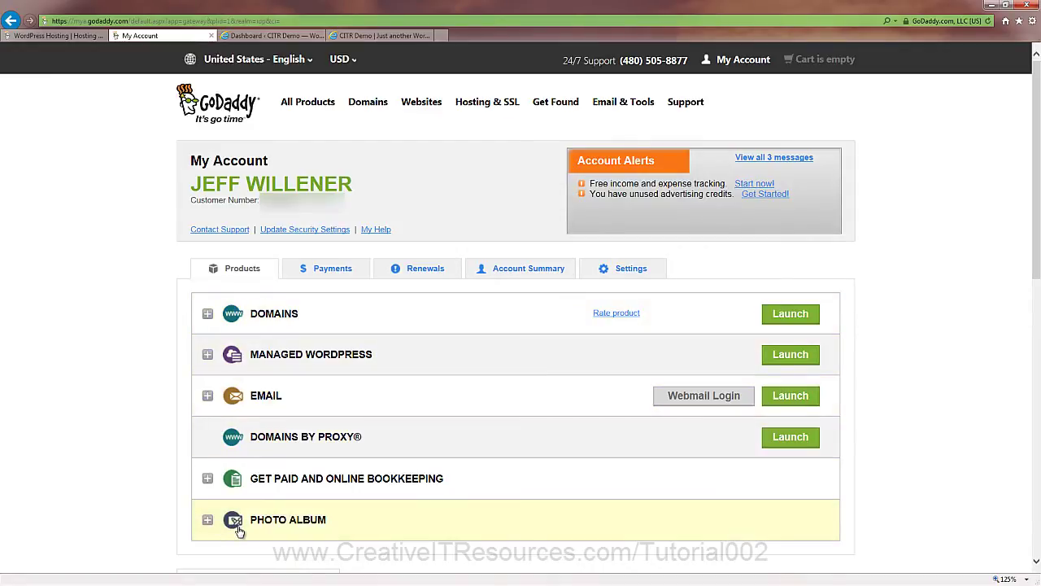
left_click(208, 397)
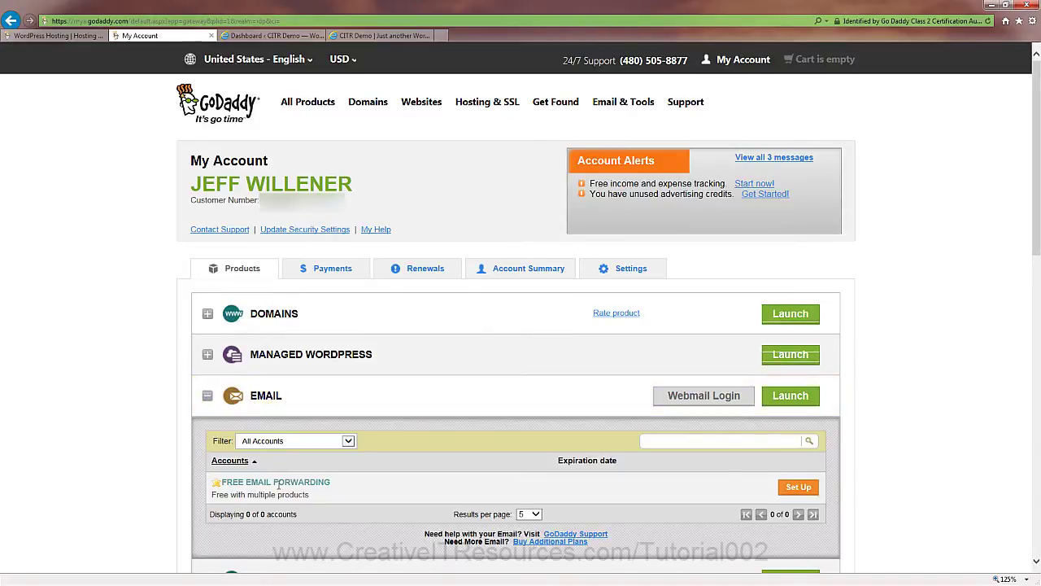
left_click_drag(275, 483, 329, 484)
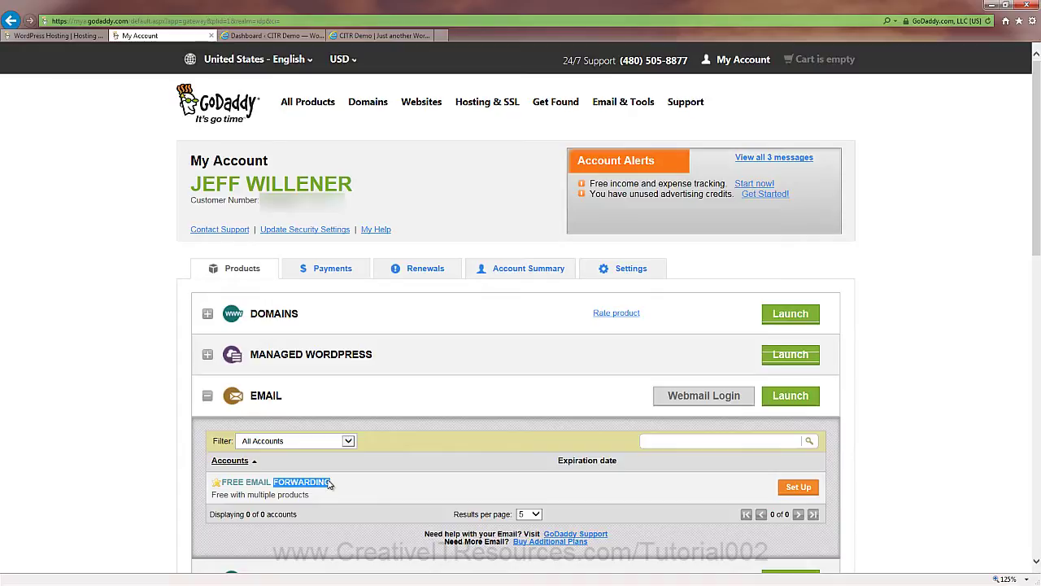
left_click(208, 398)
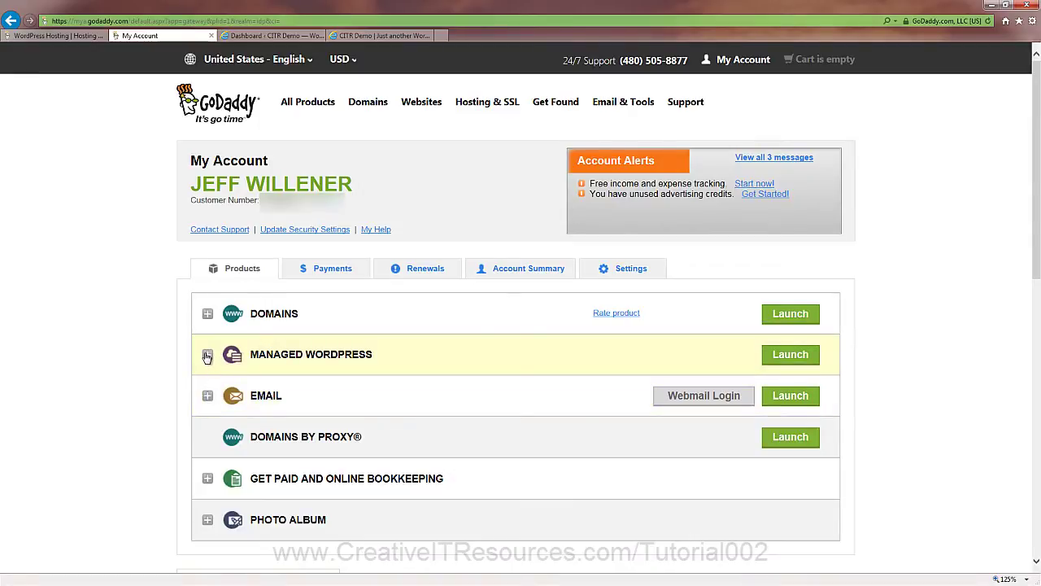
left_click(208, 356)
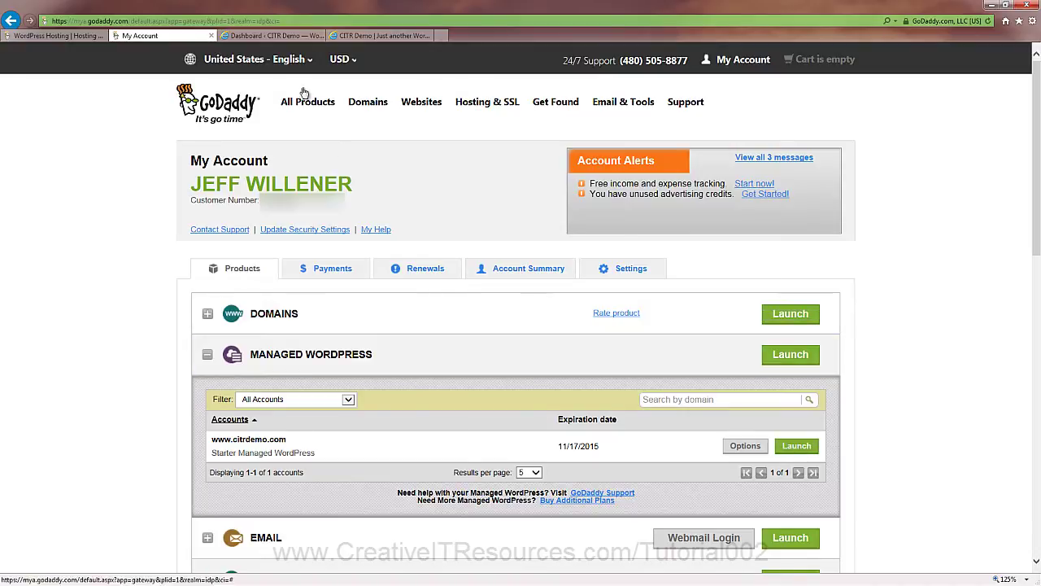
left_click(275, 36)
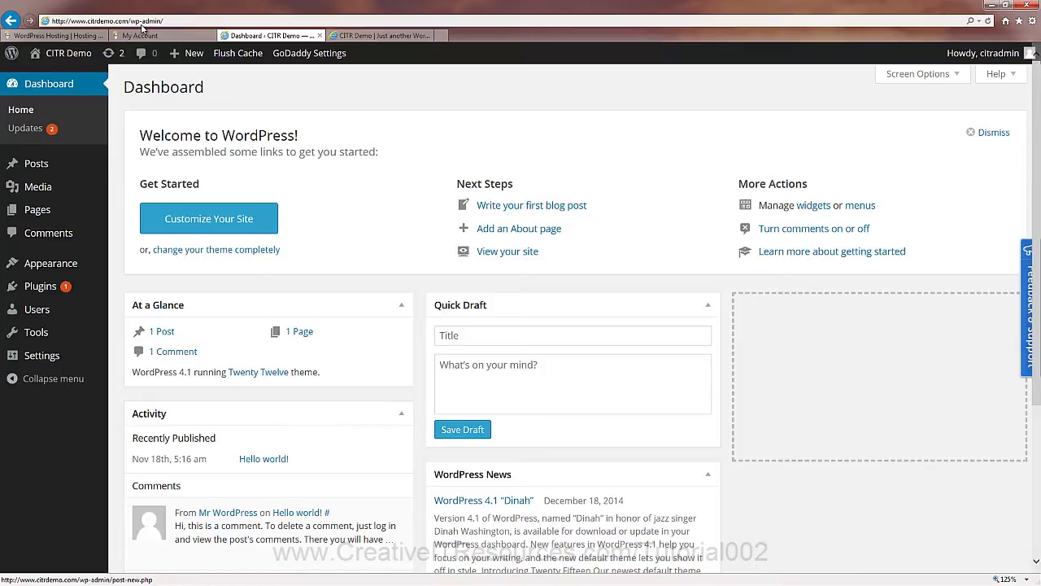
left_click(170, 36)
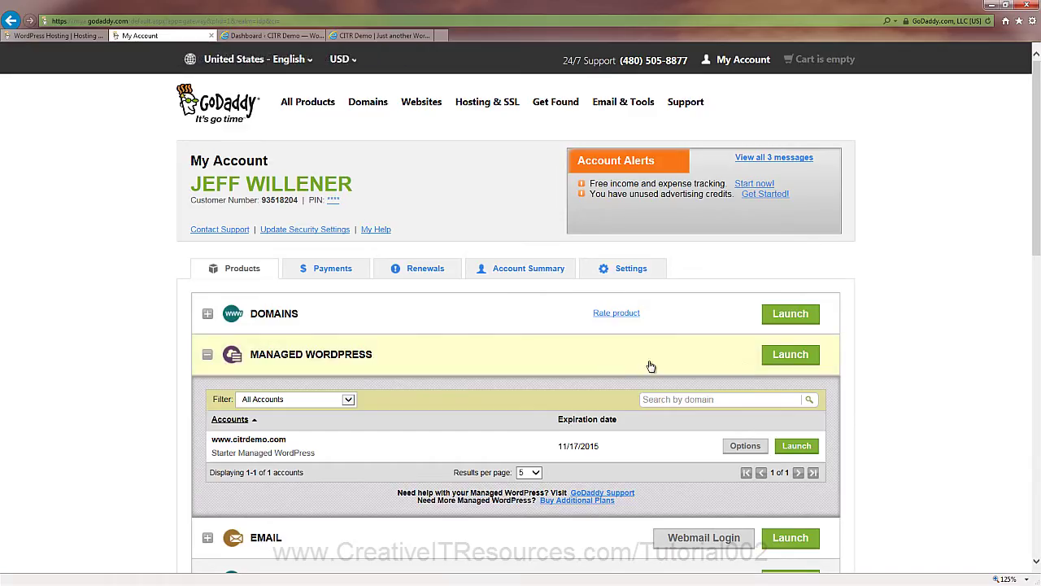
left_click(794, 356)
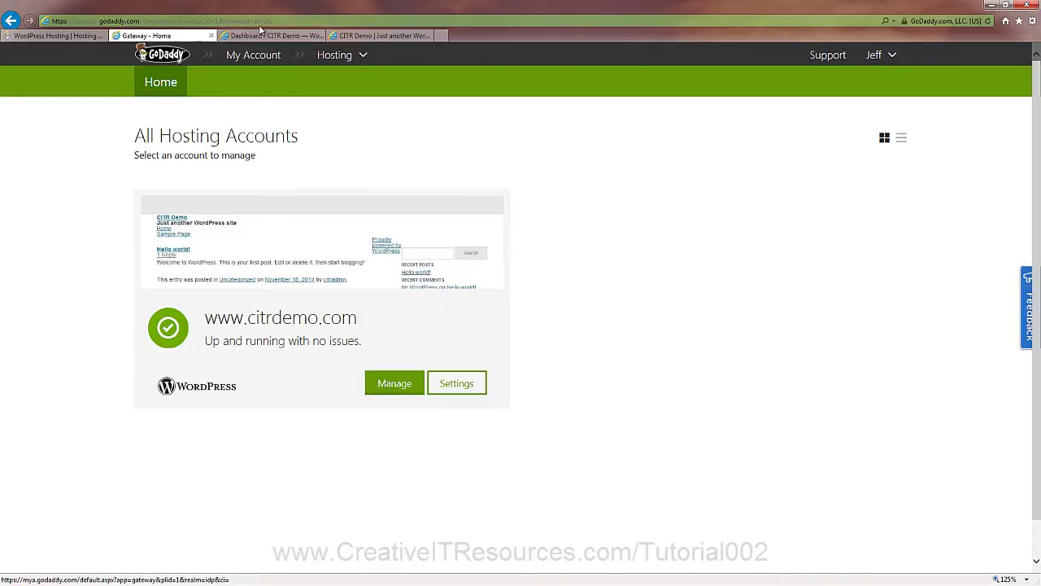
Add citrdemo2.com as an alias domain from the site's Settings.
left_click(468, 392)
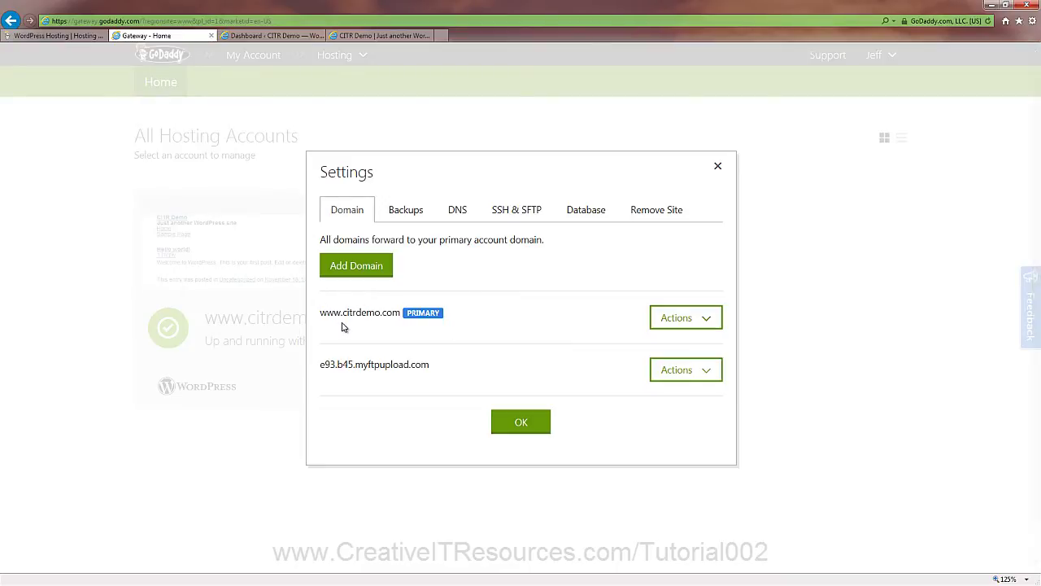
left_click(367, 273)
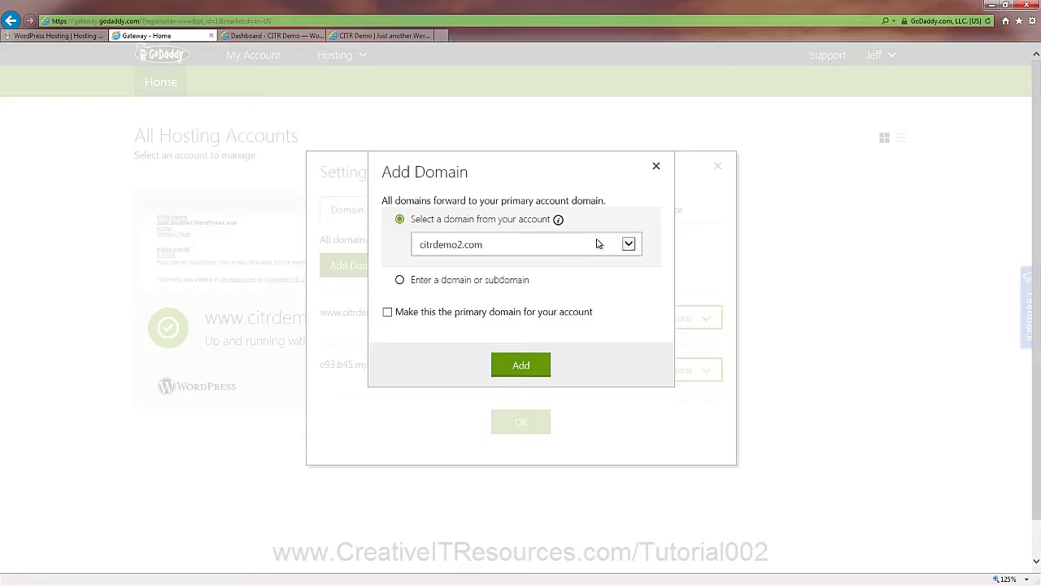
left_click(526, 366)
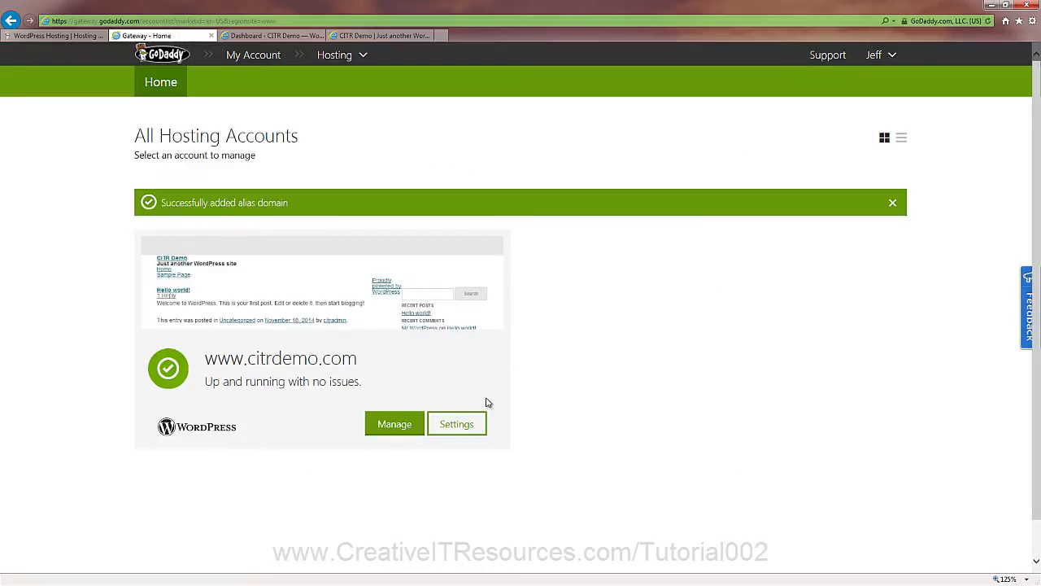
left_click(456, 432)
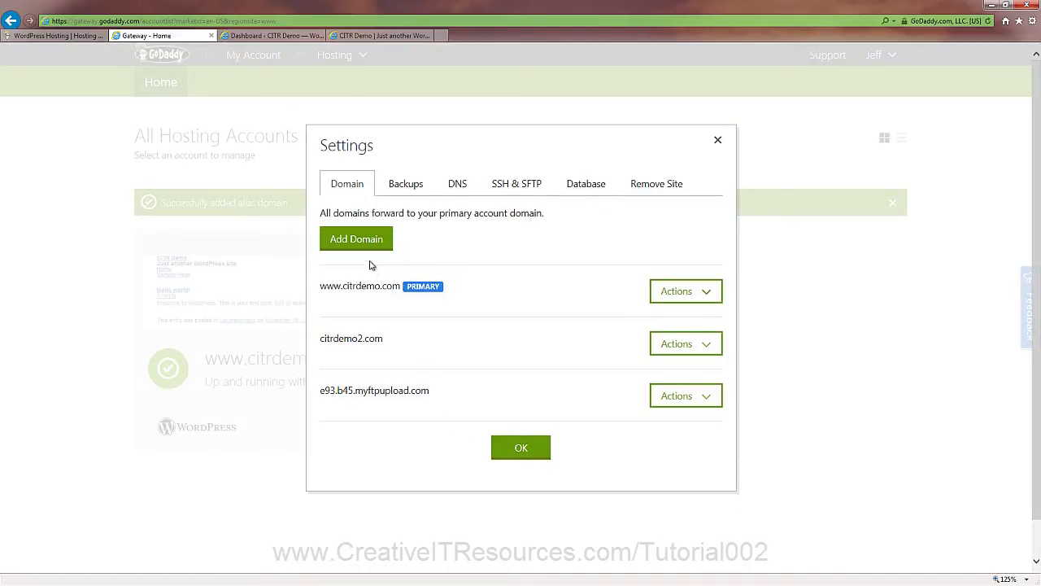
Add the custom subdomain test.citrdemo.com as a second alias domain.
left_click(366, 255)
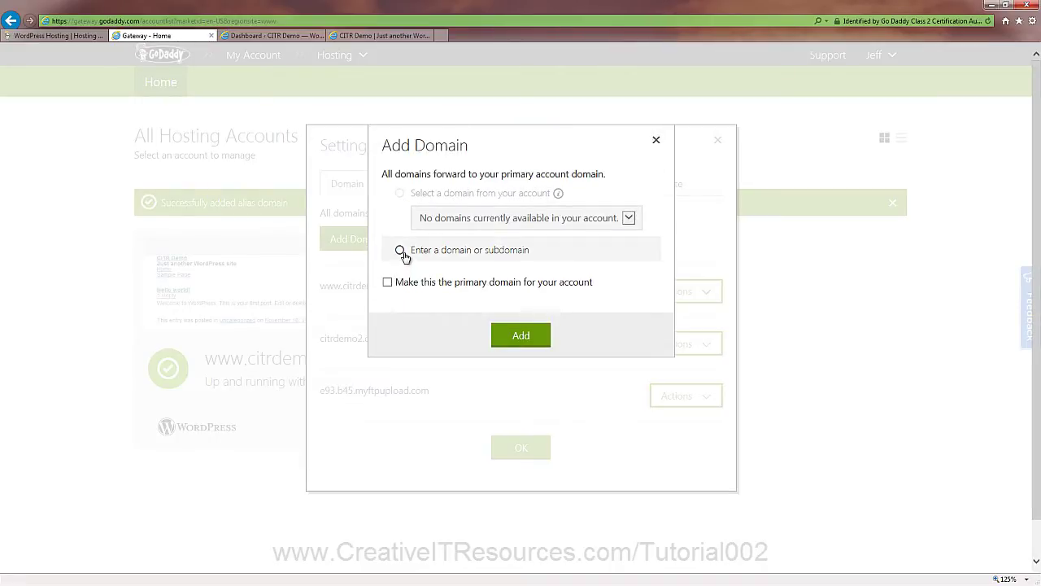
left_click(400, 250)
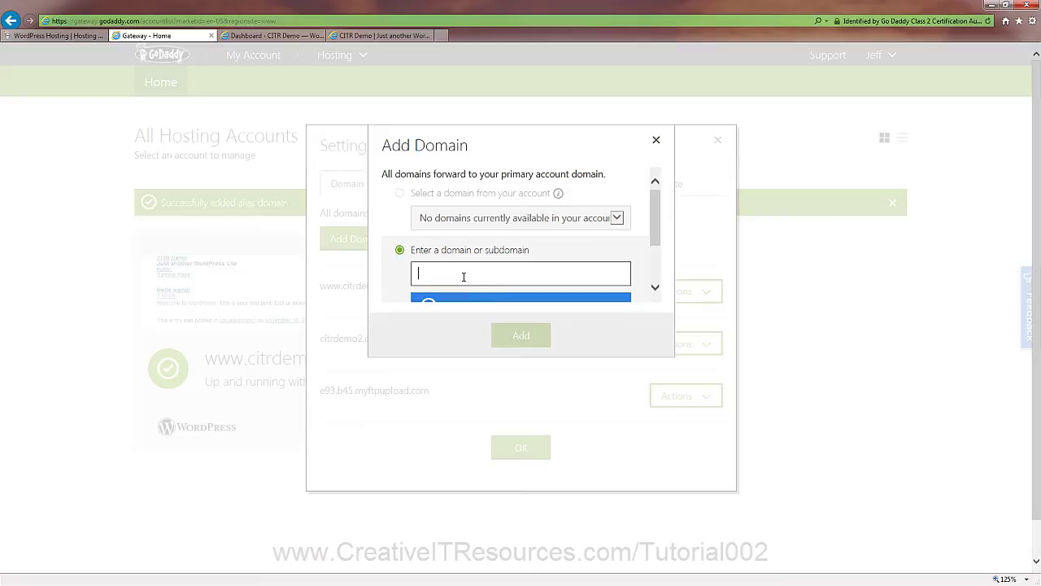
type("test")
key("Down")
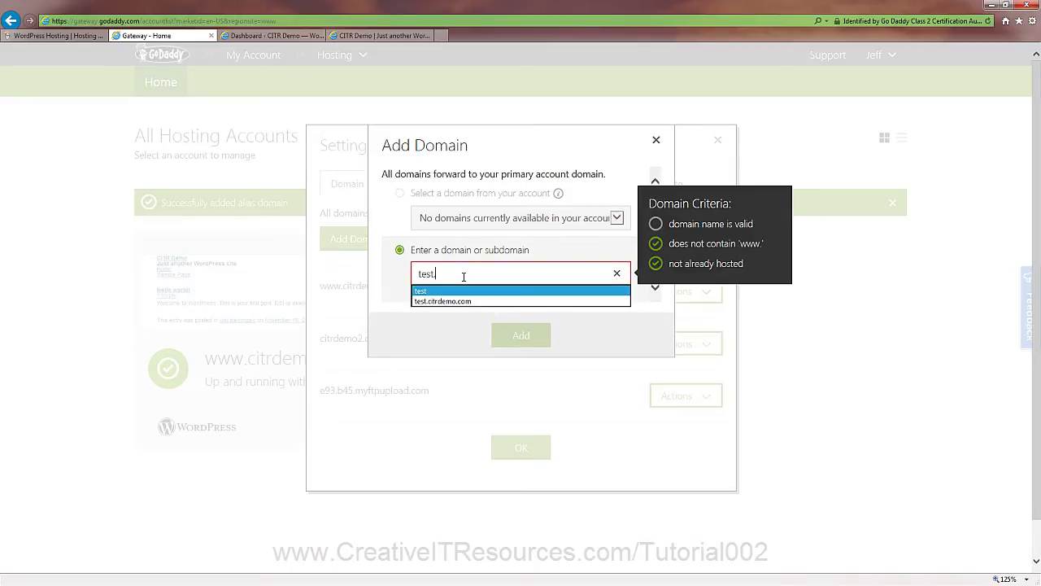
key("Down")
key("Return")
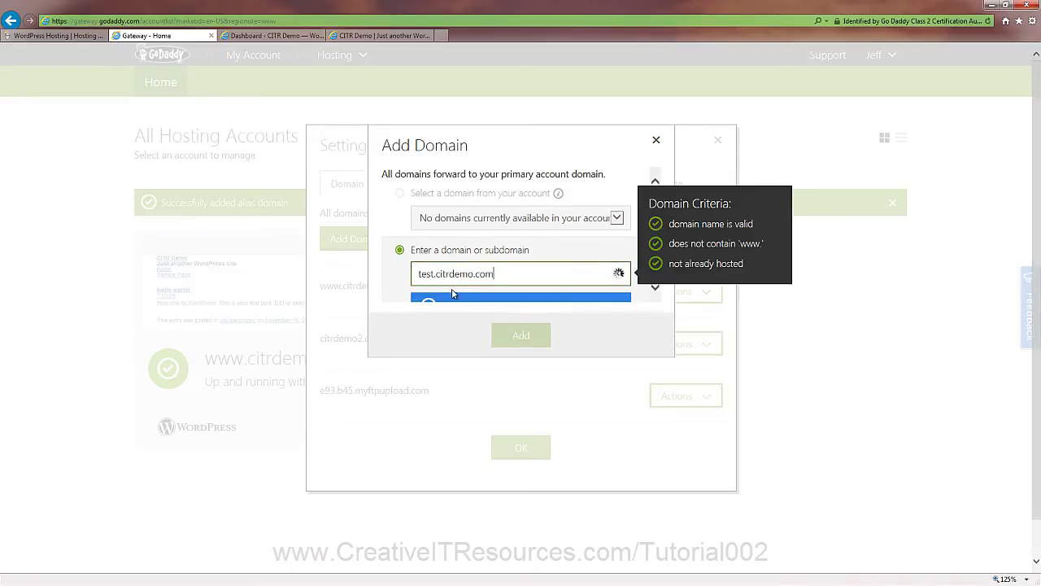
left_click(524, 338)
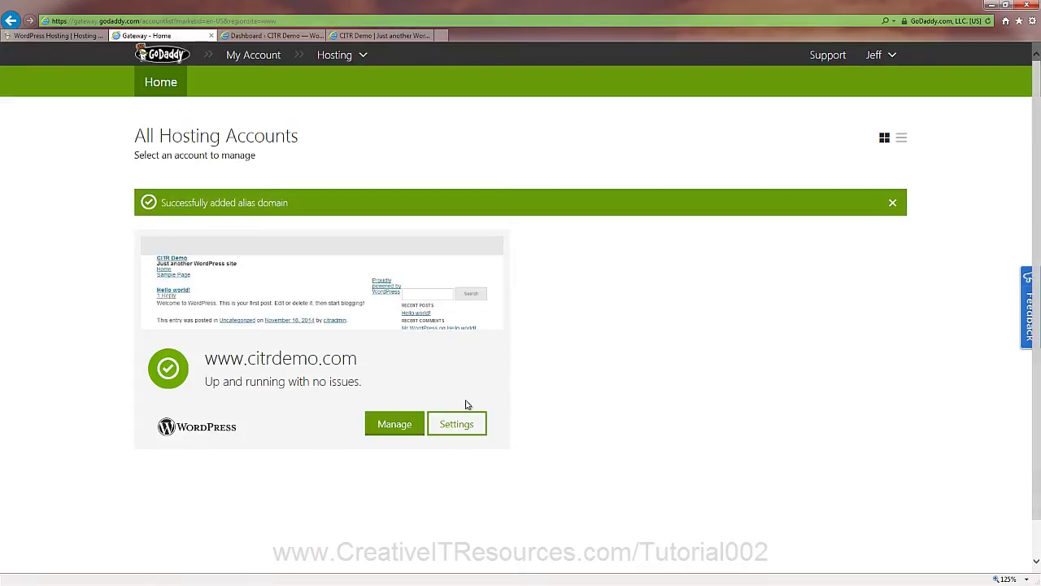
left_click(463, 429)
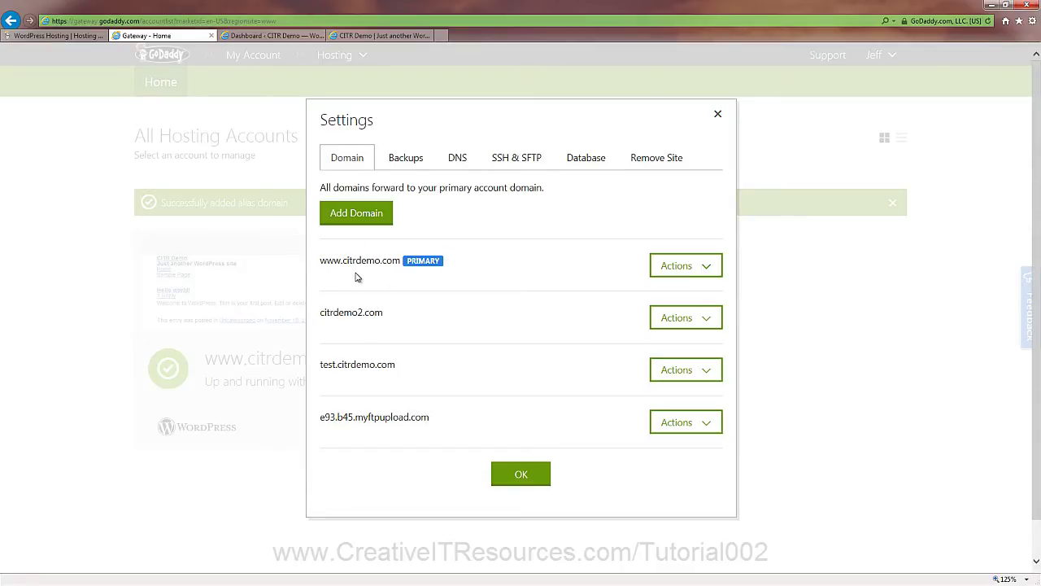
Switch to the browser tab showing the live CITR Demo site.
left_click(366, 37)
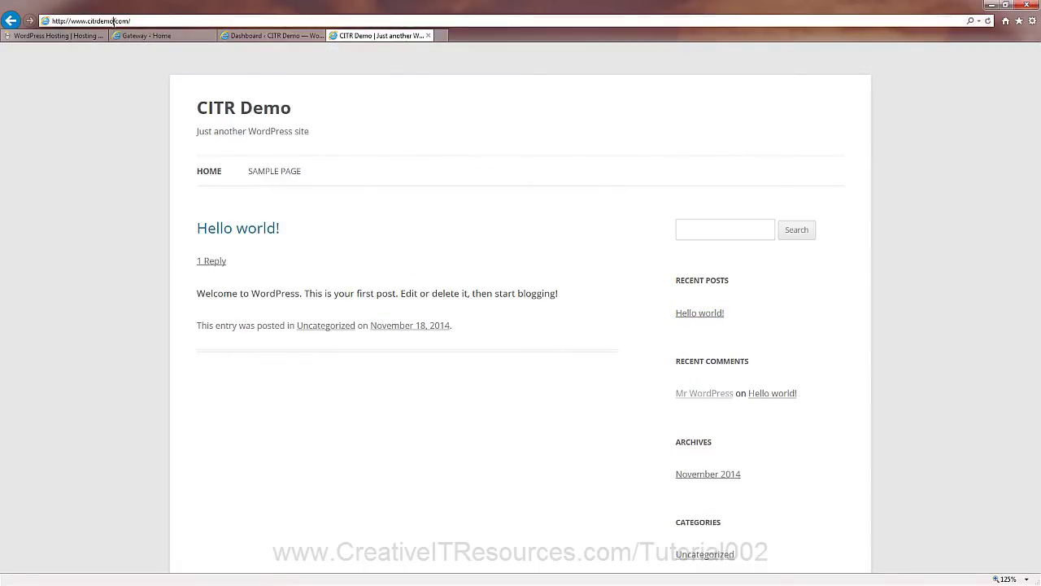
Load citrdemo2.com, then test.citrdemo.com, and go back to the GoDaddy Gateway tab.
type("2")
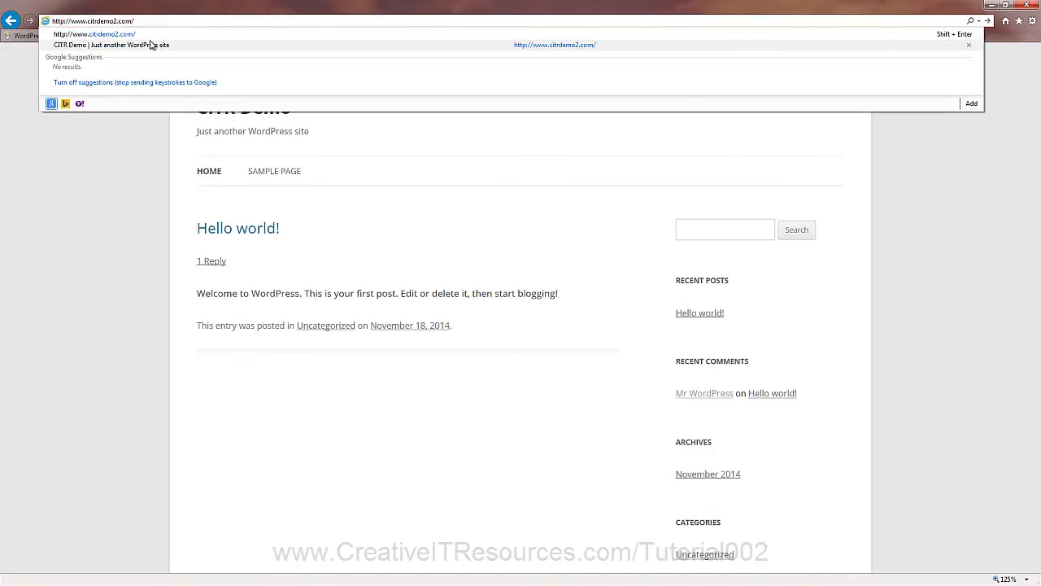
key("Return")
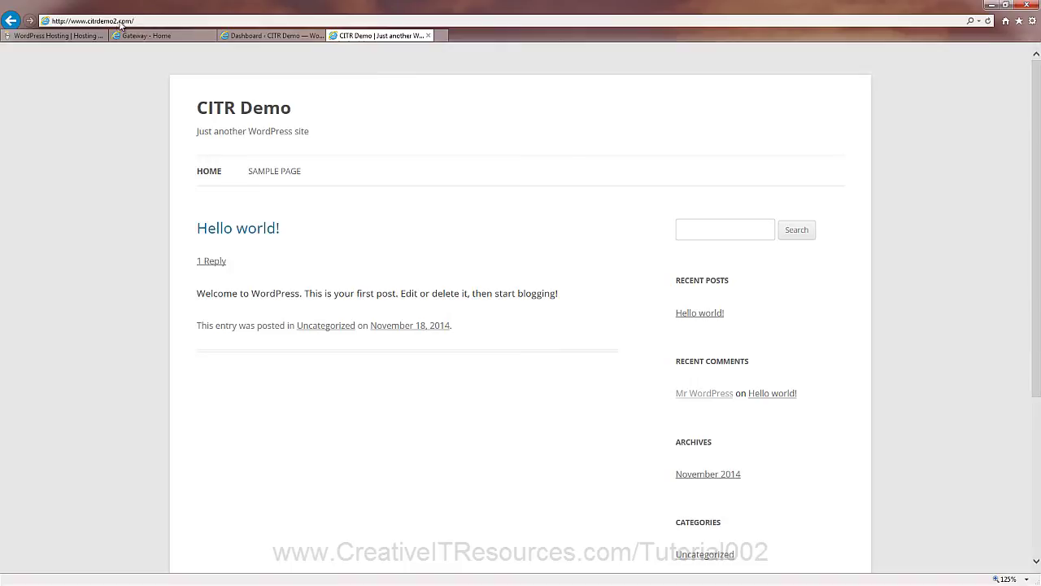
left_click(85, 25)
left_click_drag(87, 24, 70, 23)
key("BackSpace")
type("test.")
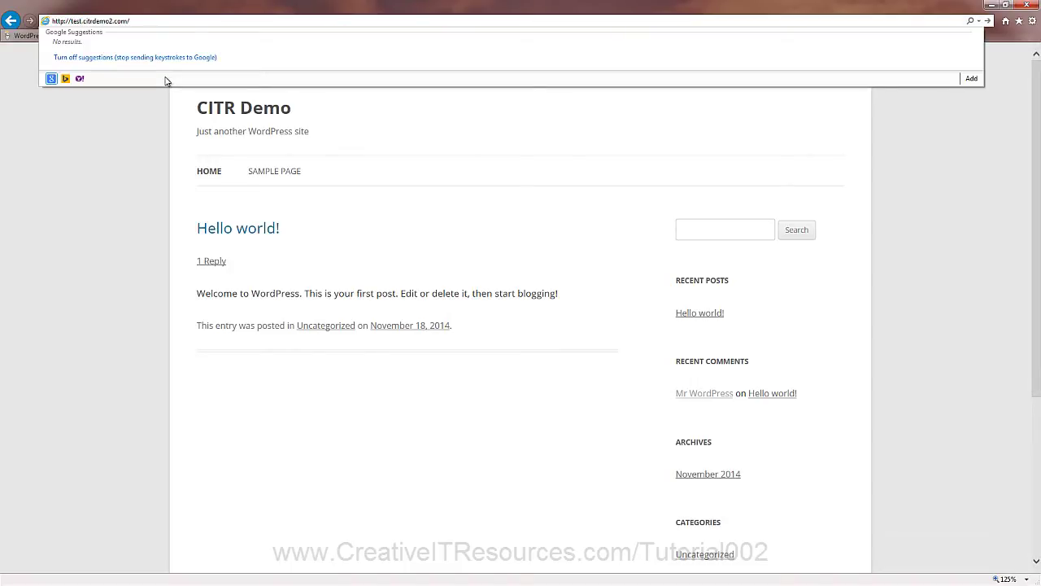
key("Right")
key("Right")
key("Right")
key("Right")
key("Right")
key("Right")
key("Right")
key("Right")
key("Right")
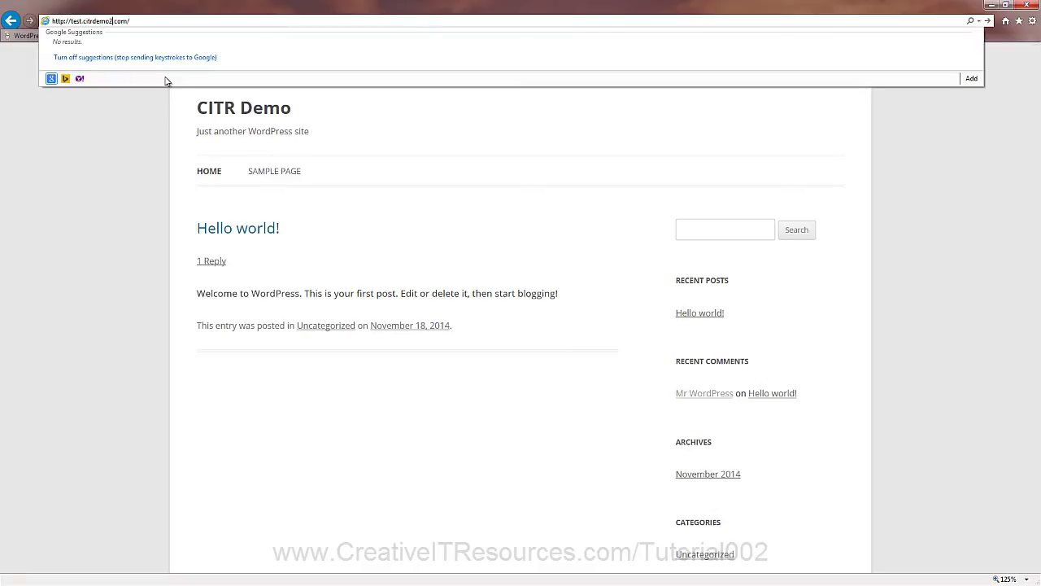
key("BackSpace")
key("Return")
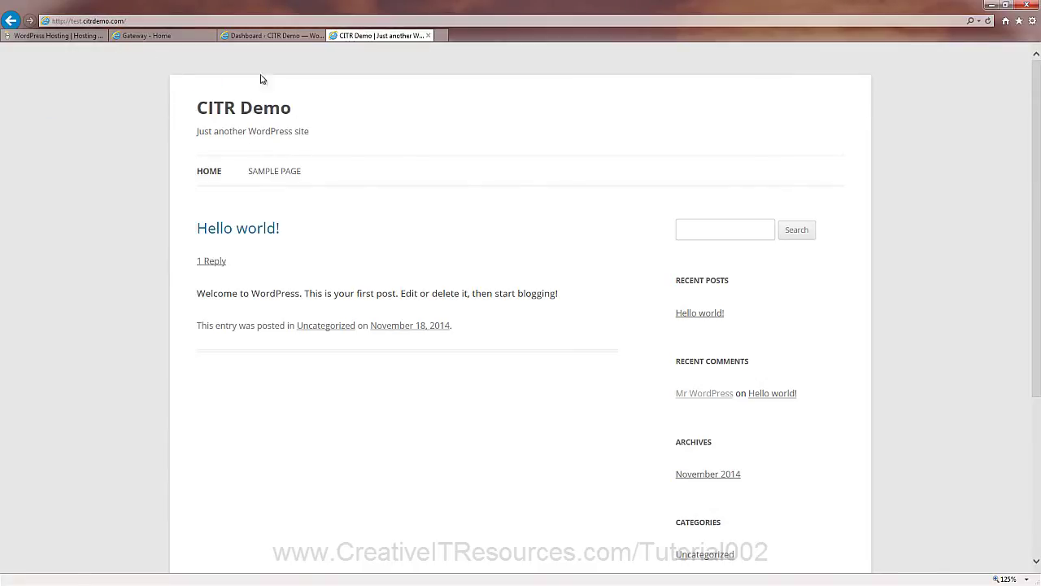
left_click(147, 35)
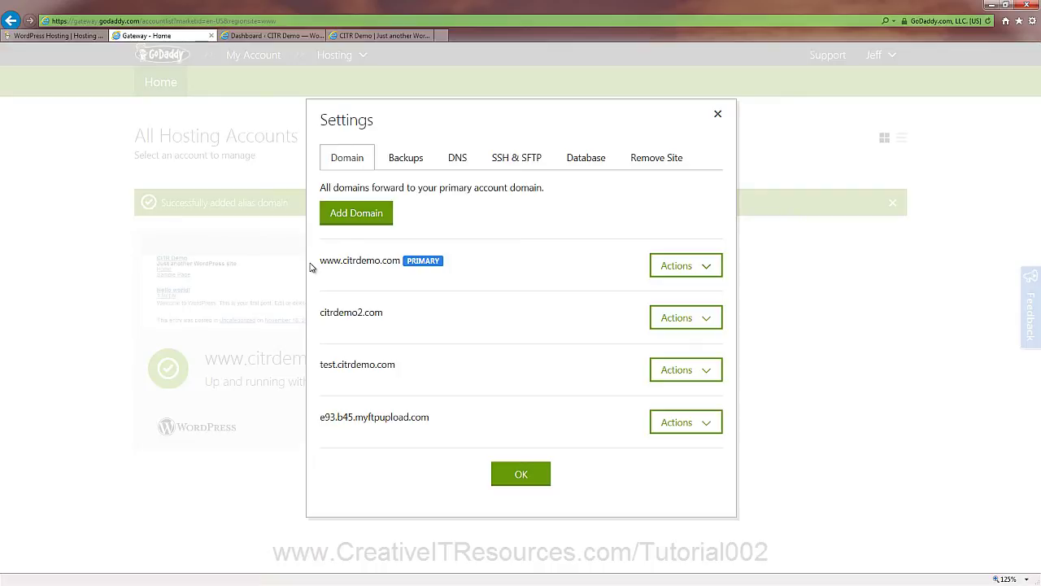
left_click(402, 163)
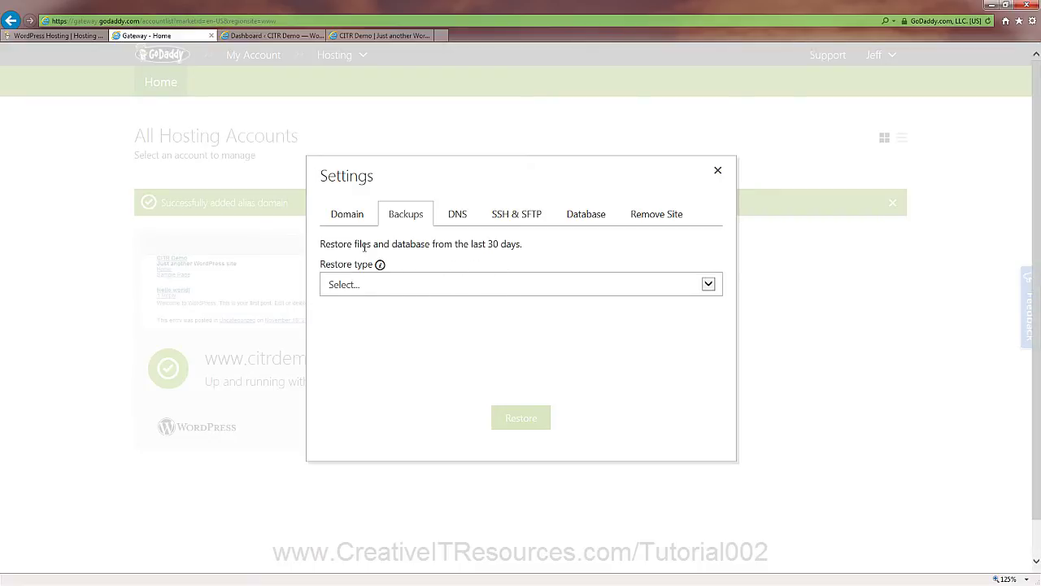
left_click(711, 284)
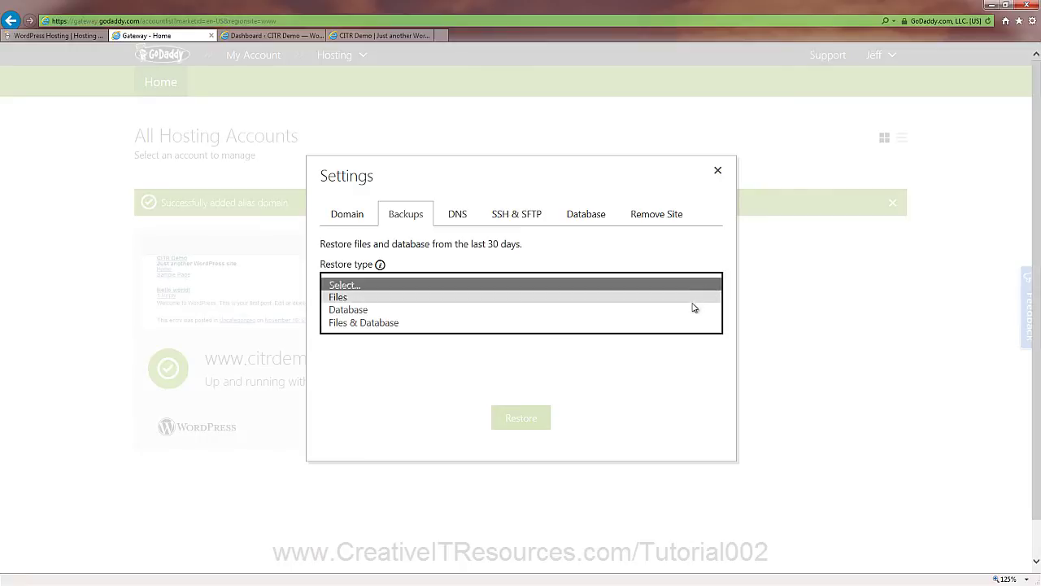
left_click(671, 324)
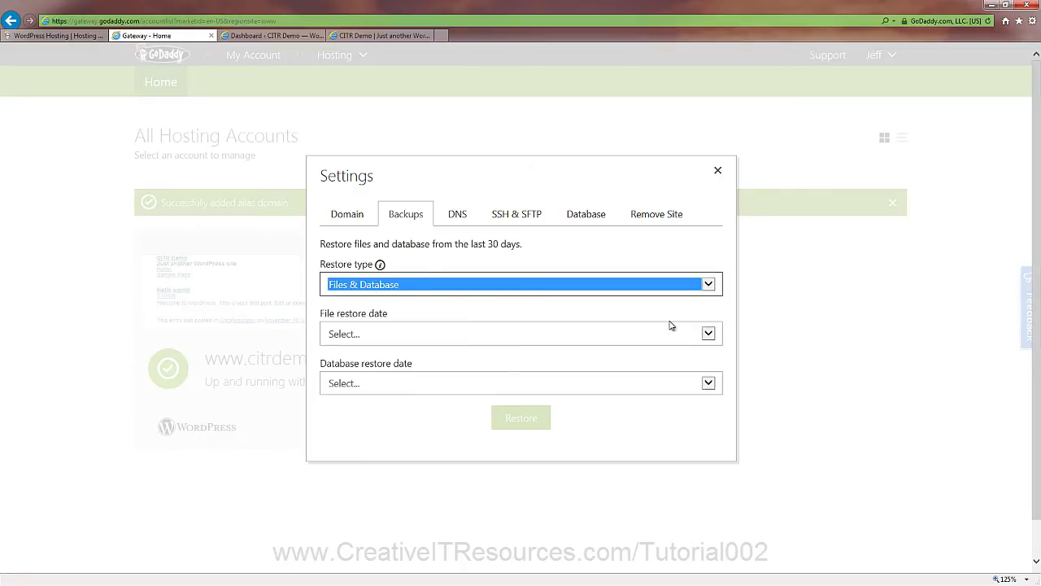
left_click(708, 334)
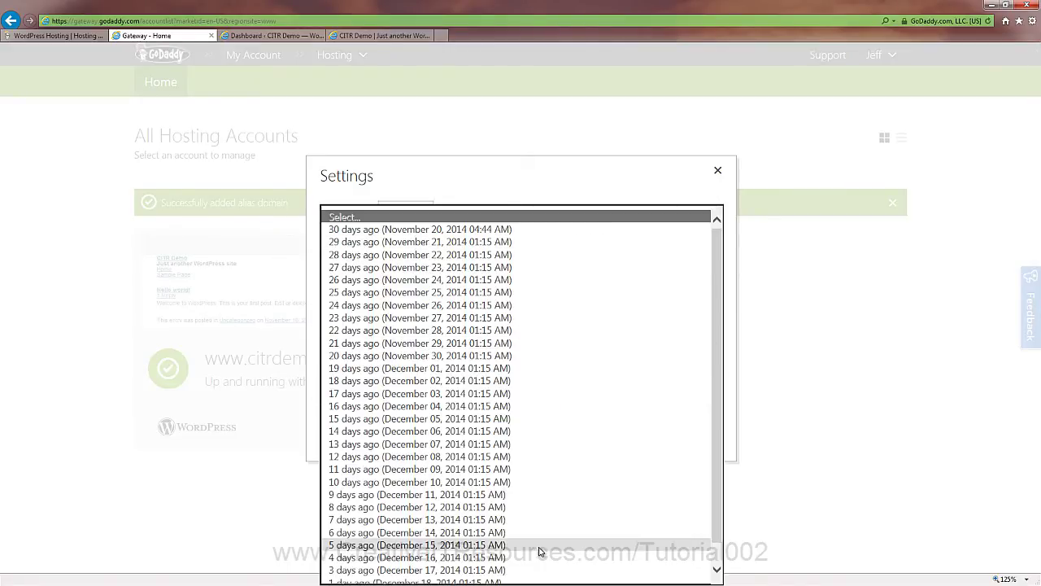
left_click(719, 174)
left_click(718, 174)
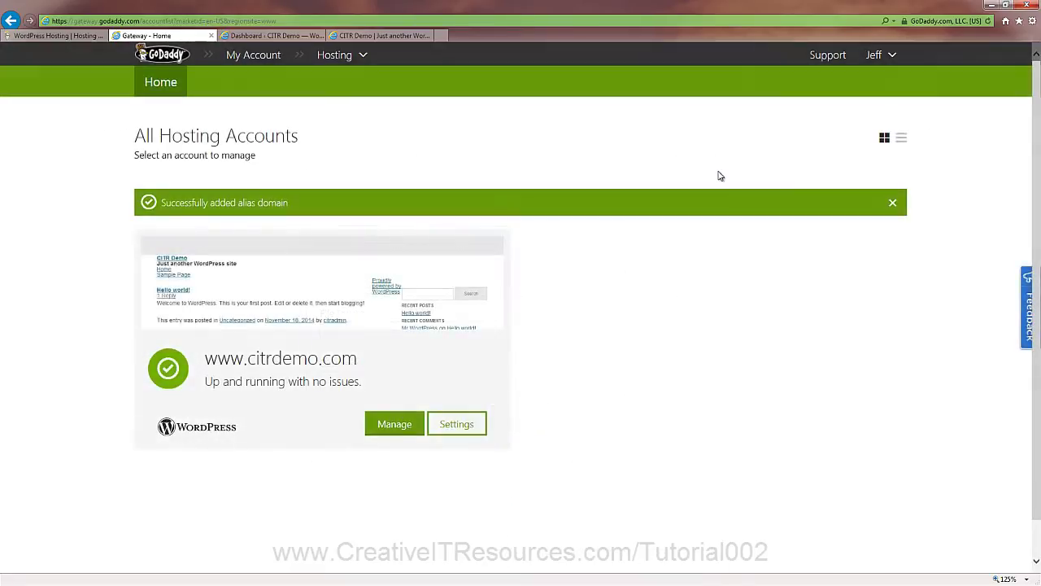
left_click(472, 428)
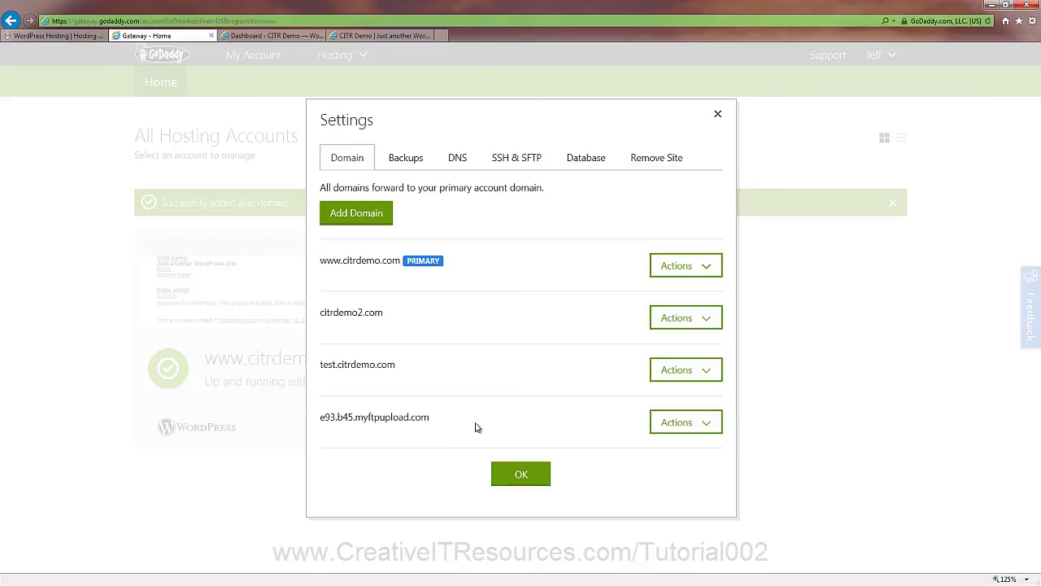
Show the SSH & SFTP details and select the hostname and SFTP username.
left_click(519, 162)
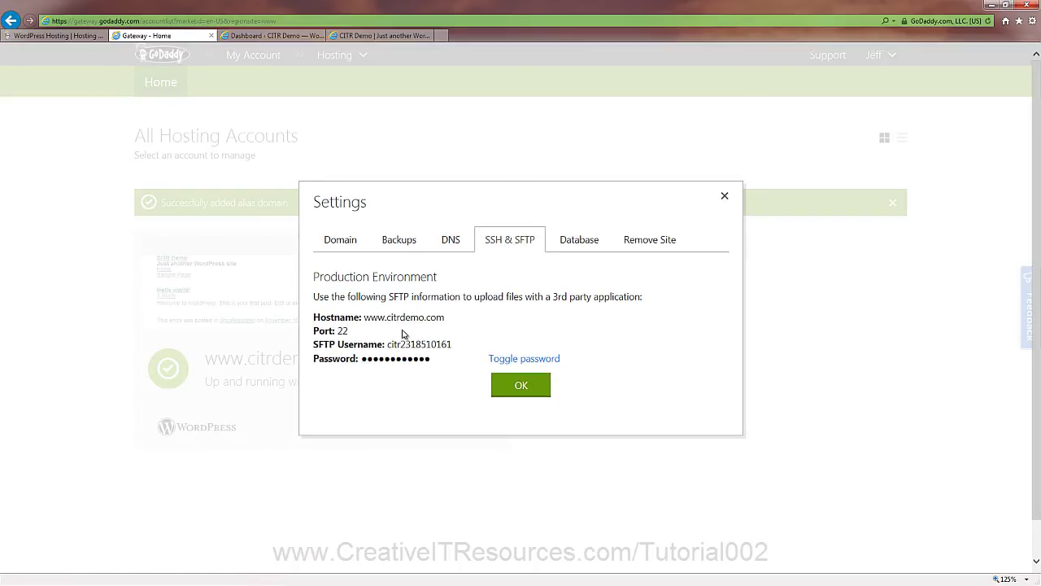
left_click_drag(445, 318, 348, 331)
left_click_drag(453, 344, 391, 344)
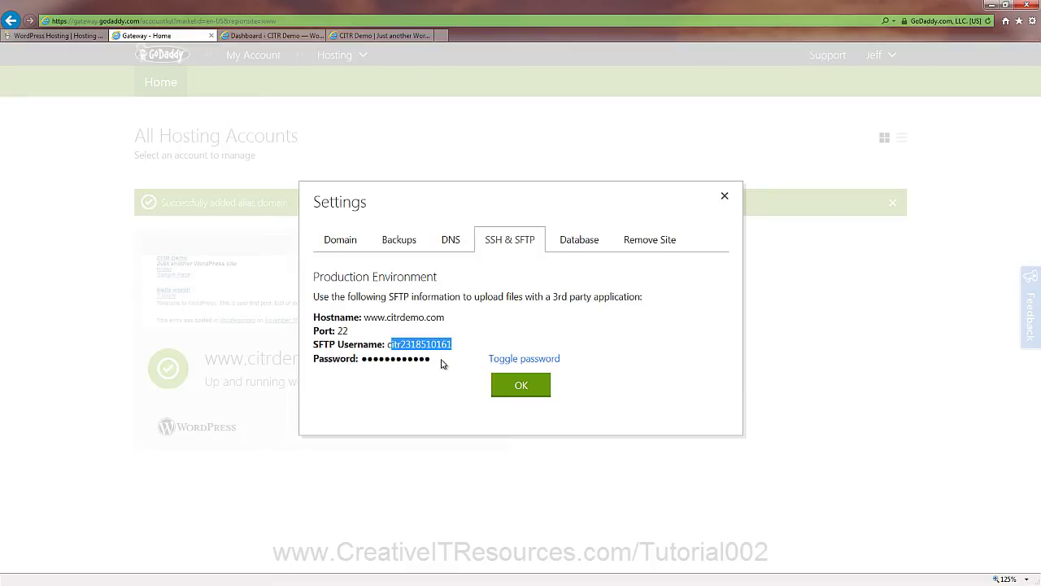
Remove the citrdemo.com site through Settings, confirming with the word 'reset'.
left_click(724, 197)
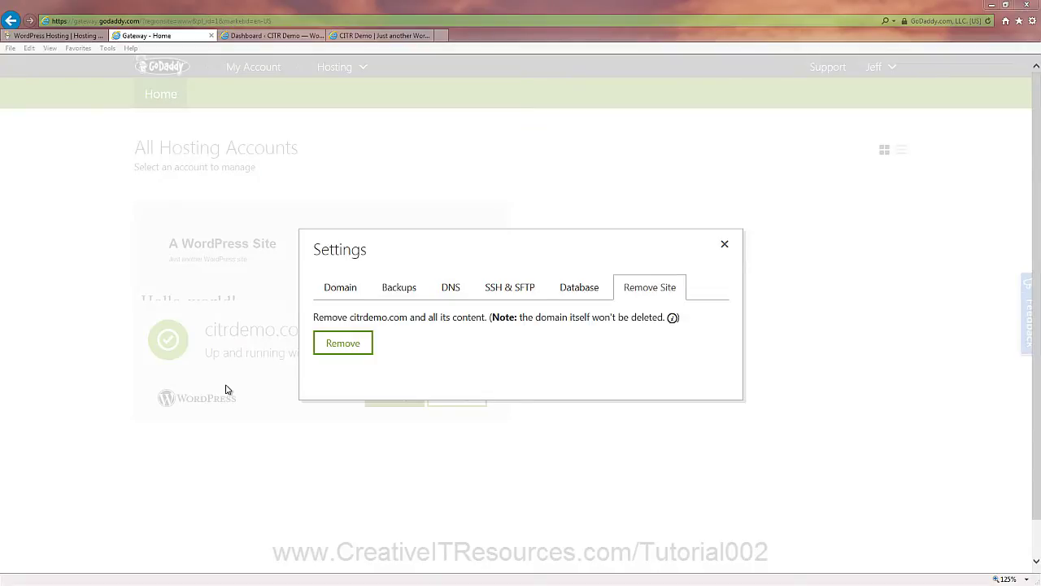
left_click(355, 357)
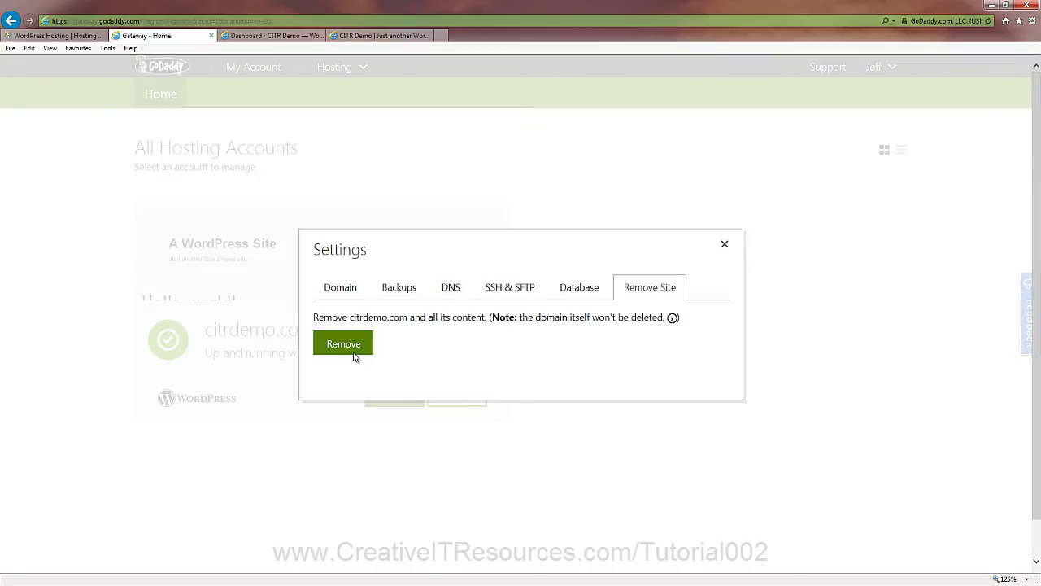
left_click(412, 337)
type("reset")
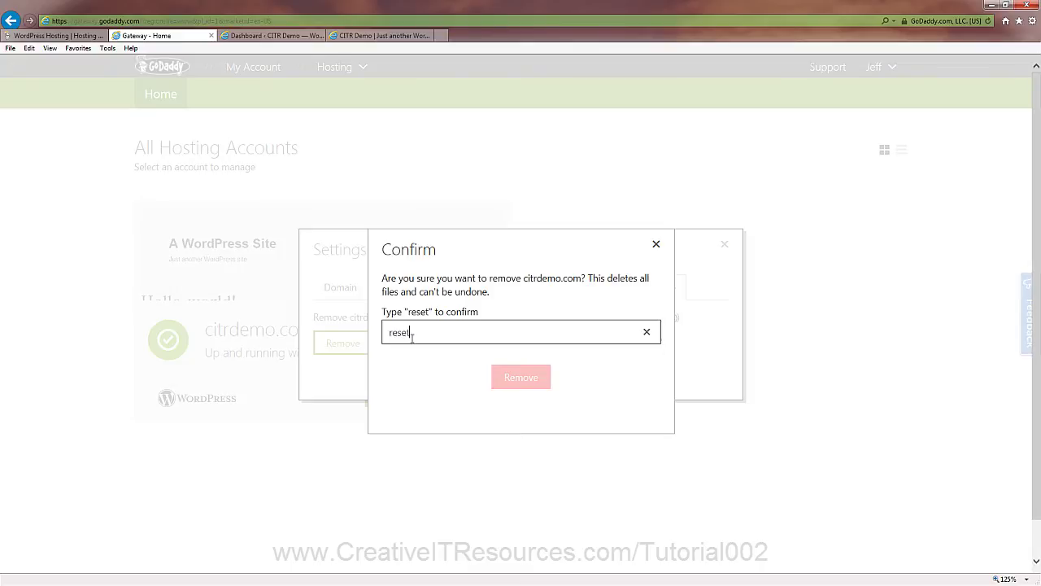
key("Return")
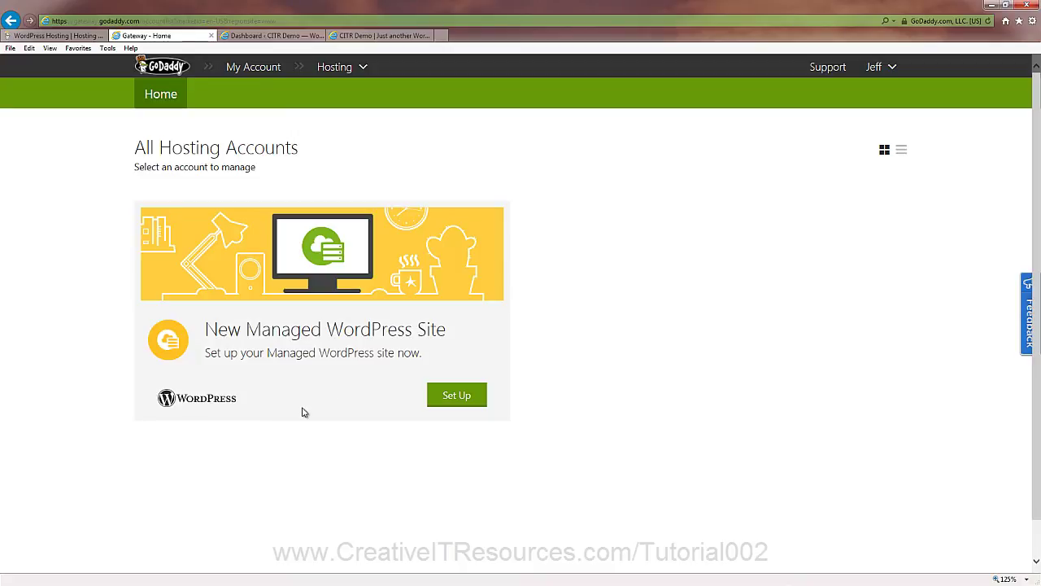
Start setup of the New Managed WordPress Site to see create or migrate options.
left_click(454, 396)
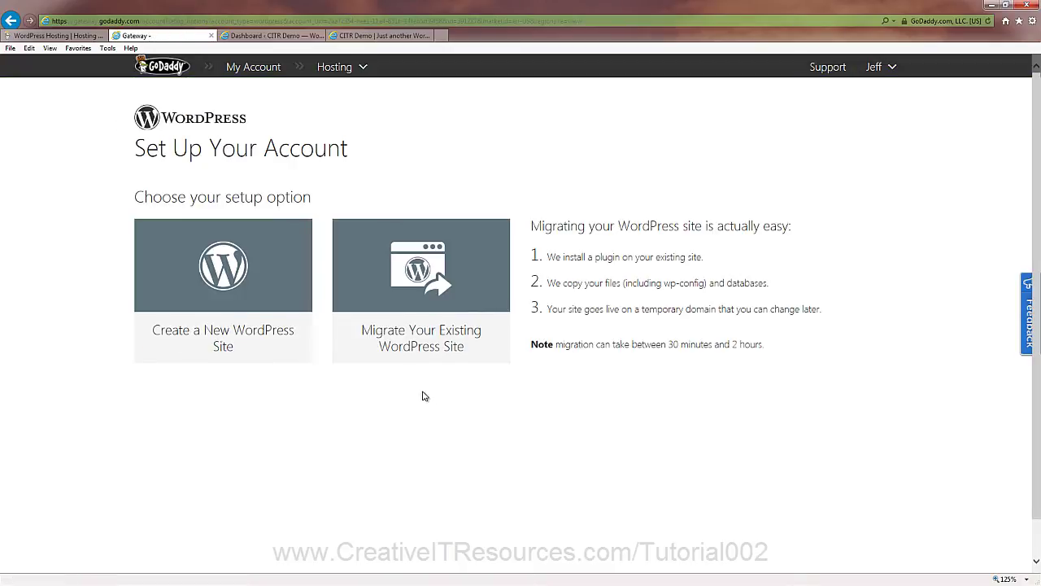